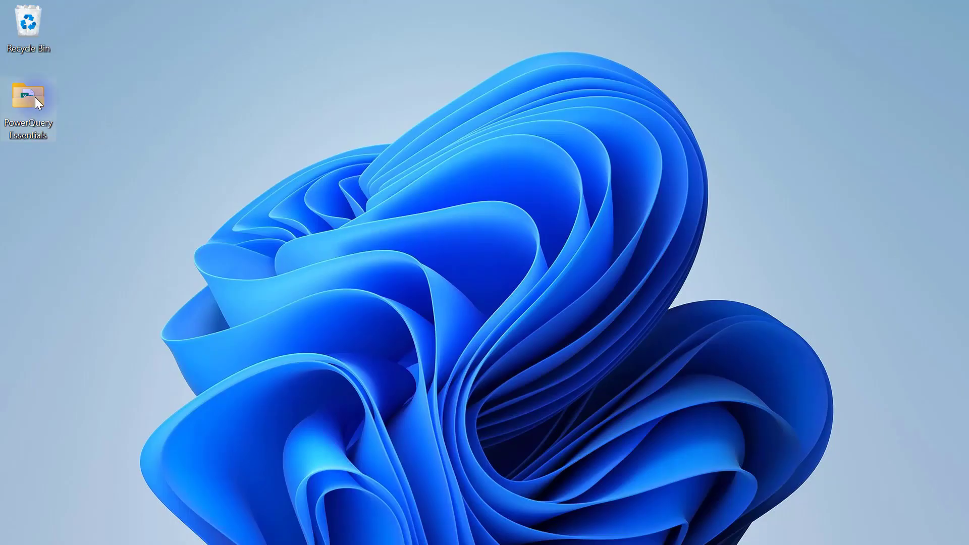
Open 4. Transpose Data.xlsx and compare the columnar Clean sheet with the row-oriented Transpose sheet
{"action": "double_click", "coordinate": [35, 97]}
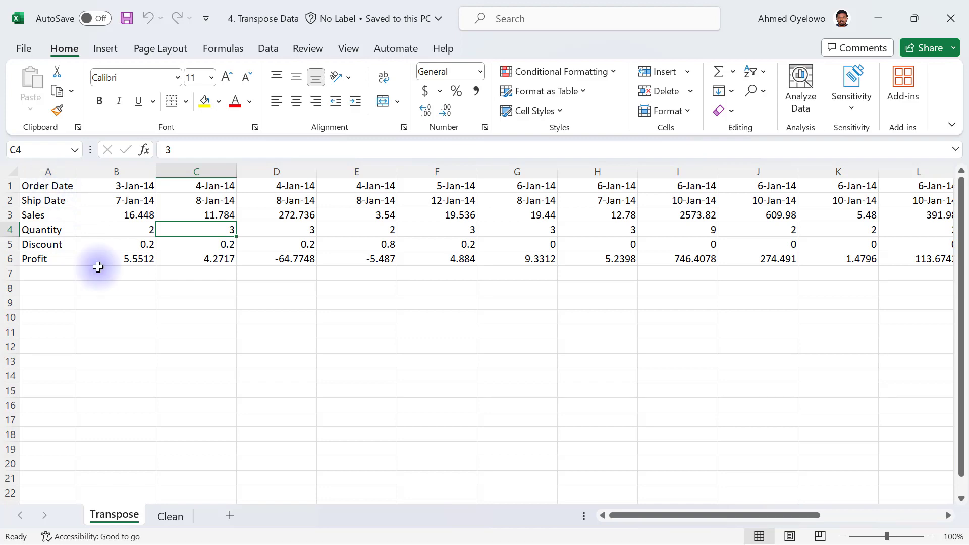
{"action": "left_click", "coordinate": [170, 516]}
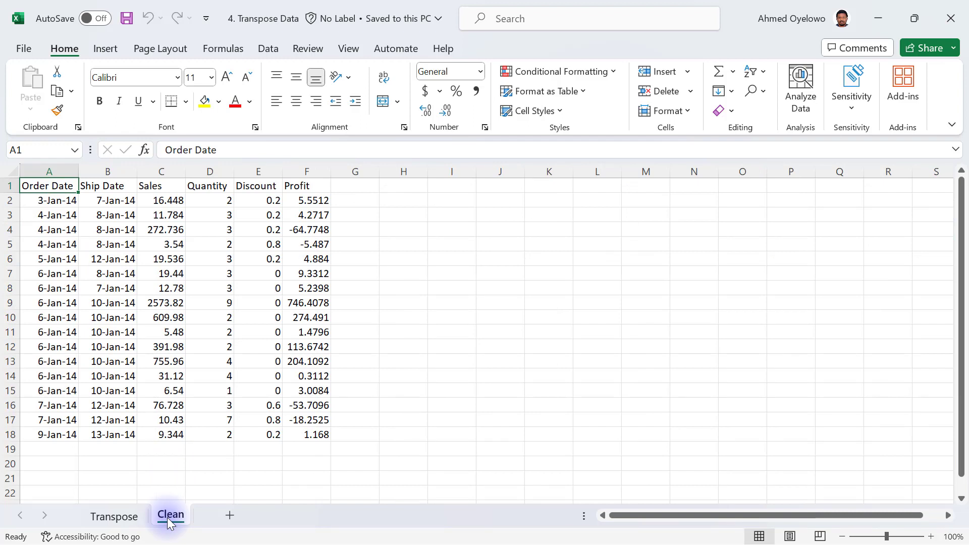
{"action": "left_click", "coordinate": [115, 515]}
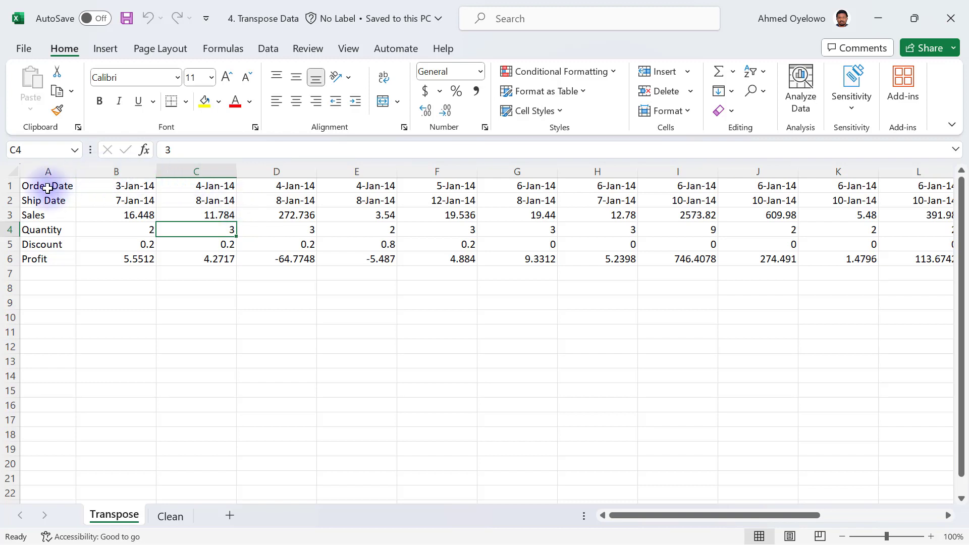
{"action": "left_click", "coordinate": [48, 190]}
{"action": "left_click_drag", "start_coordinate": [47, 191], "coordinate": [51, 259]}
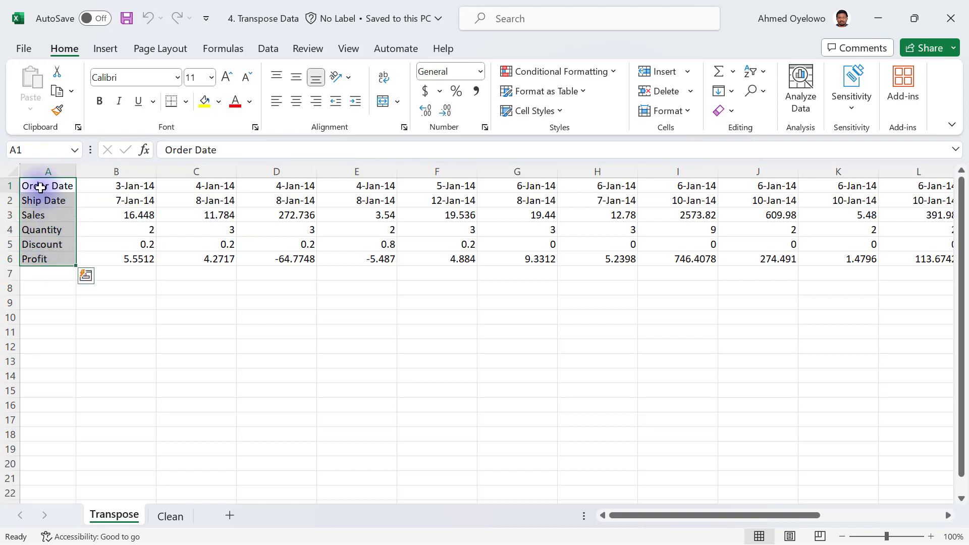
{"action": "left_click", "coordinate": [40, 187]}
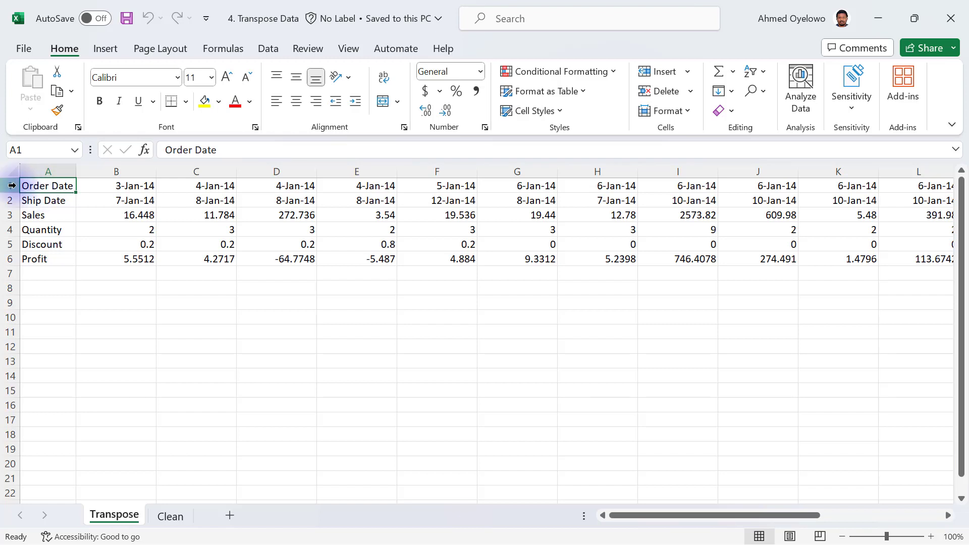
{"action": "left_click", "coordinate": [7, 185]}
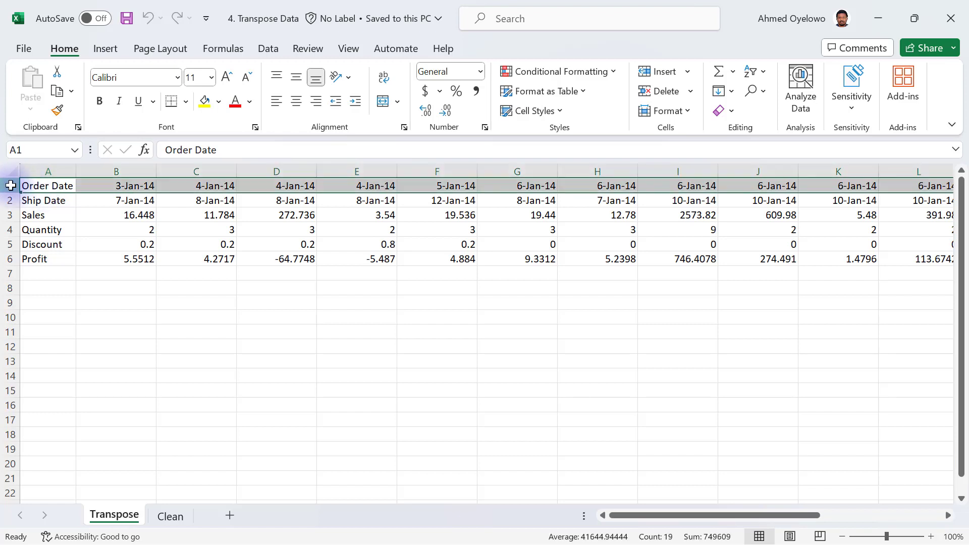
{"action": "left_click", "coordinate": [40, 202]}
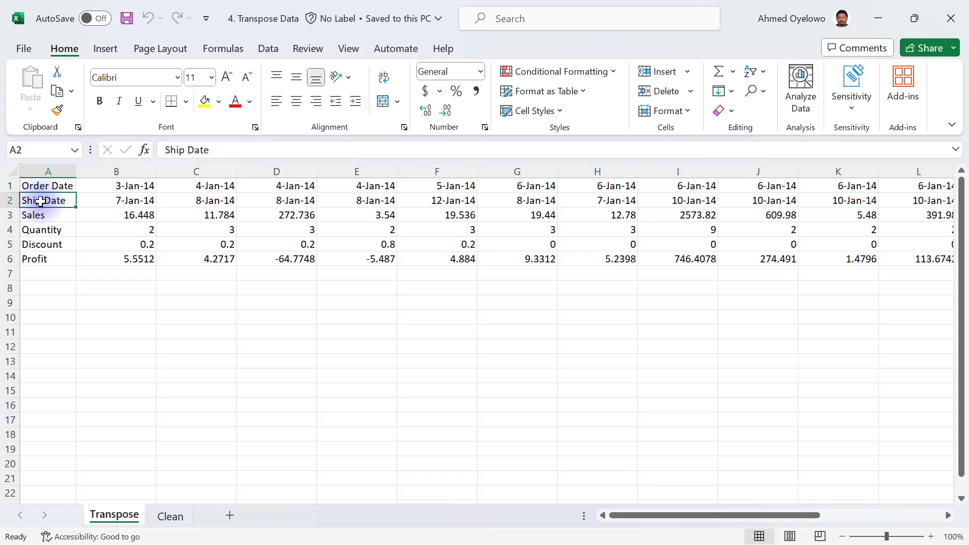
{"action": "left_click", "coordinate": [11, 201]}
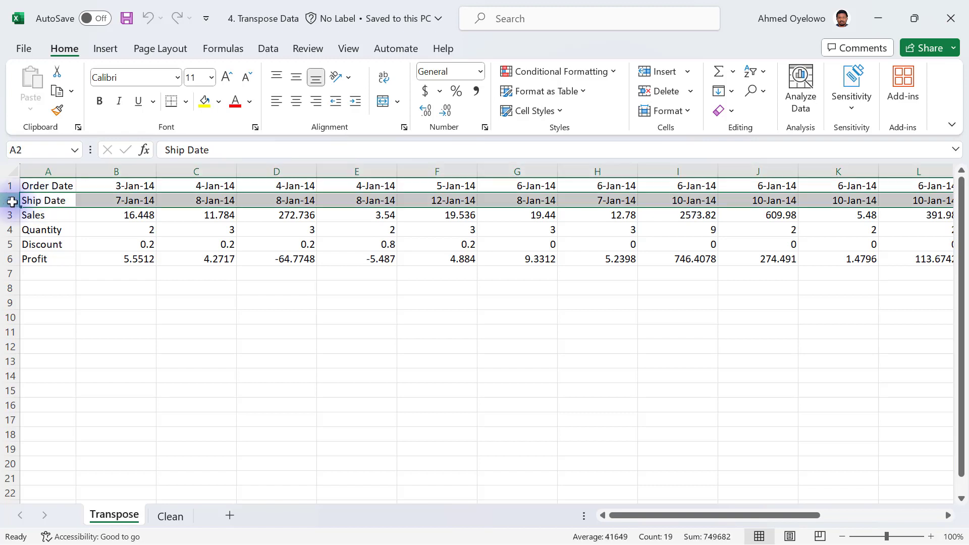
{"action": "left_click", "coordinate": [45, 202]}
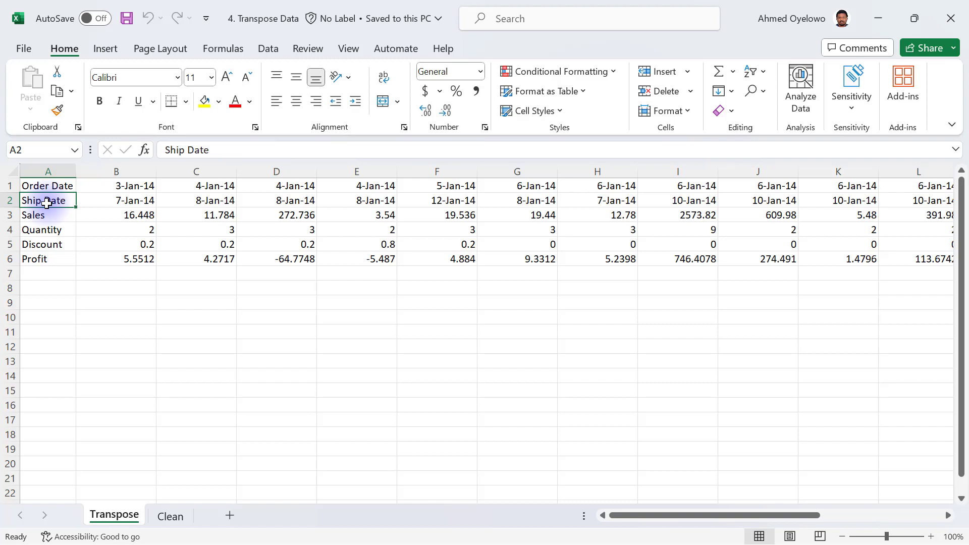
{"action": "left_click", "coordinate": [46, 187]}
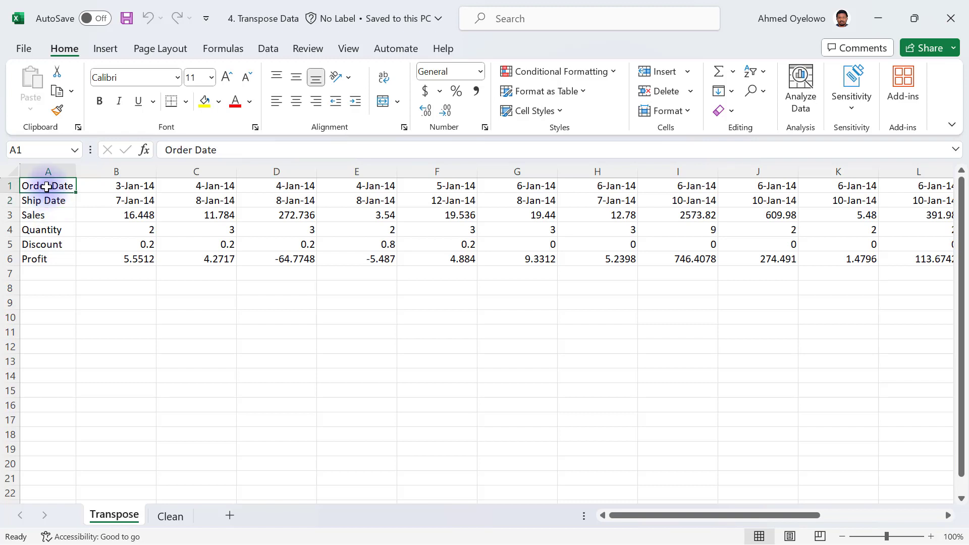
{"action": "left_click", "coordinate": [48, 171]}
{"action": "left_click", "coordinate": [117, 171]}
{"action": "left_click", "coordinate": [175, 169]}
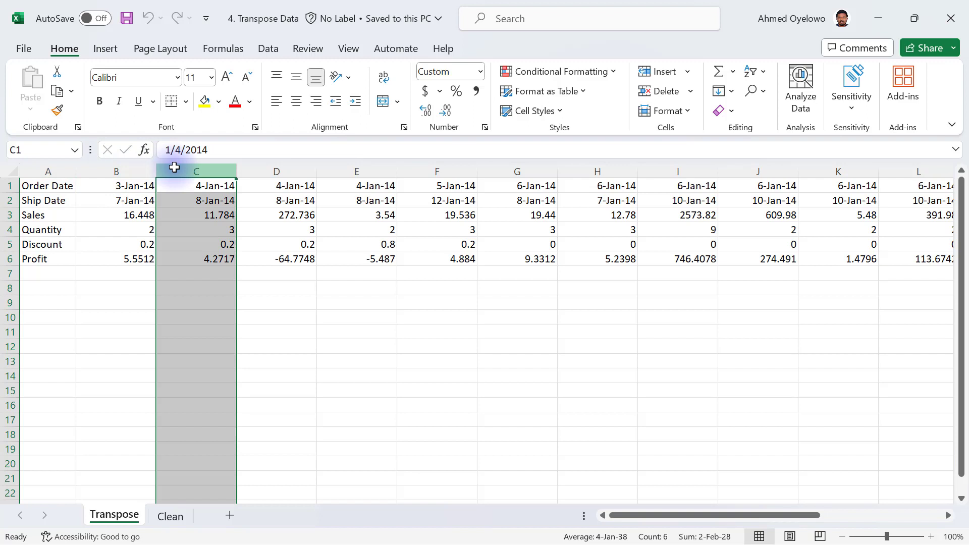
{"action": "left_click", "coordinate": [52, 190]}
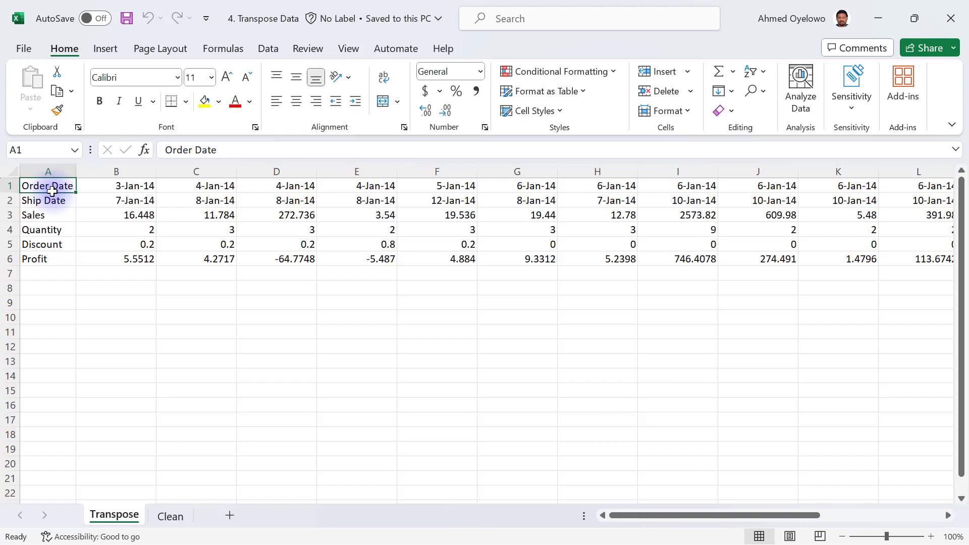
{"action": "left_click", "coordinate": [8, 185]}
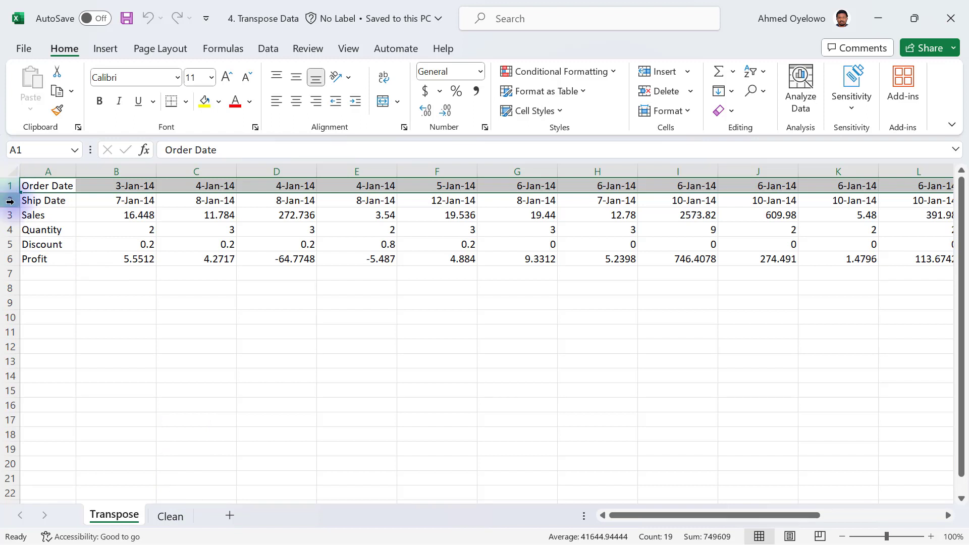
{"action": "left_click", "coordinate": [11, 200]}
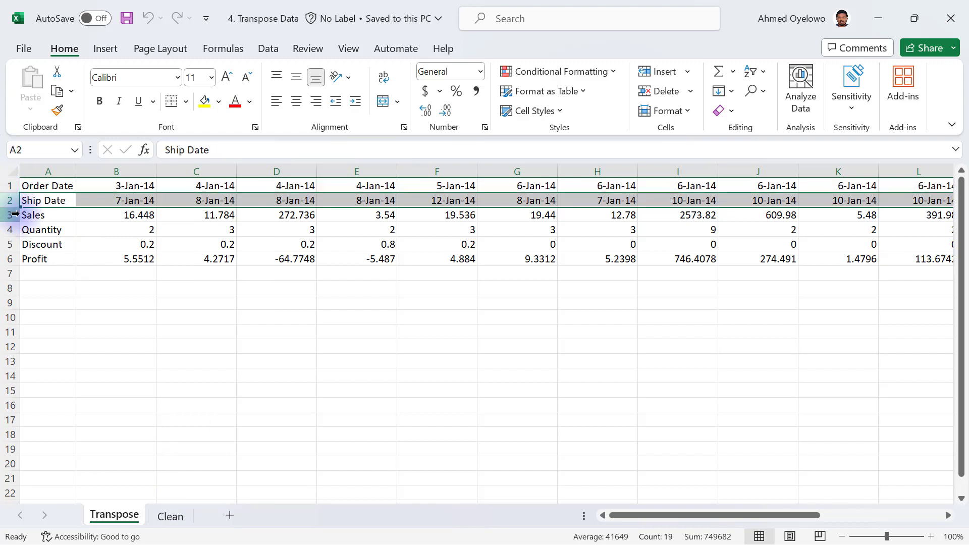
{"action": "left_click", "coordinate": [17, 215]}
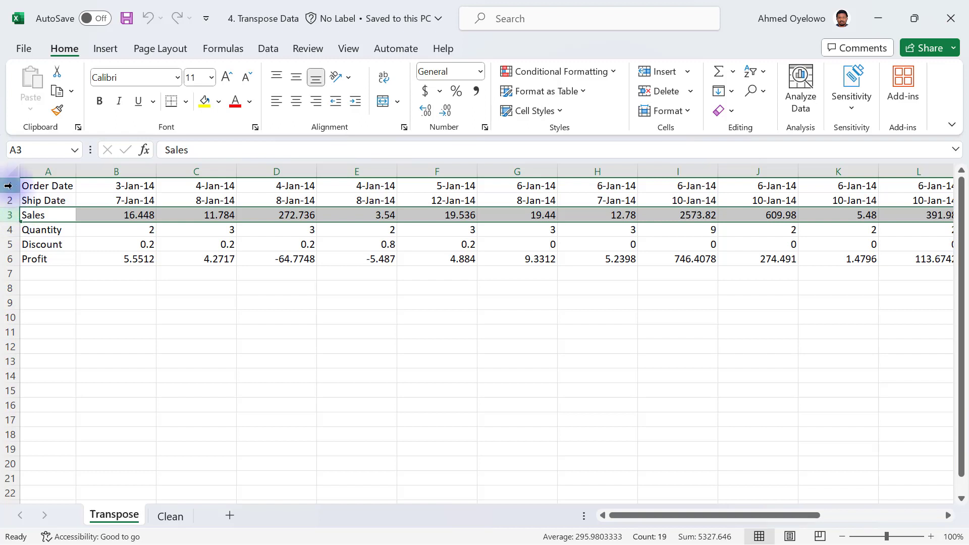
{"action": "left_click_drag", "start_coordinate": [10, 184], "coordinate": [23, 260]}
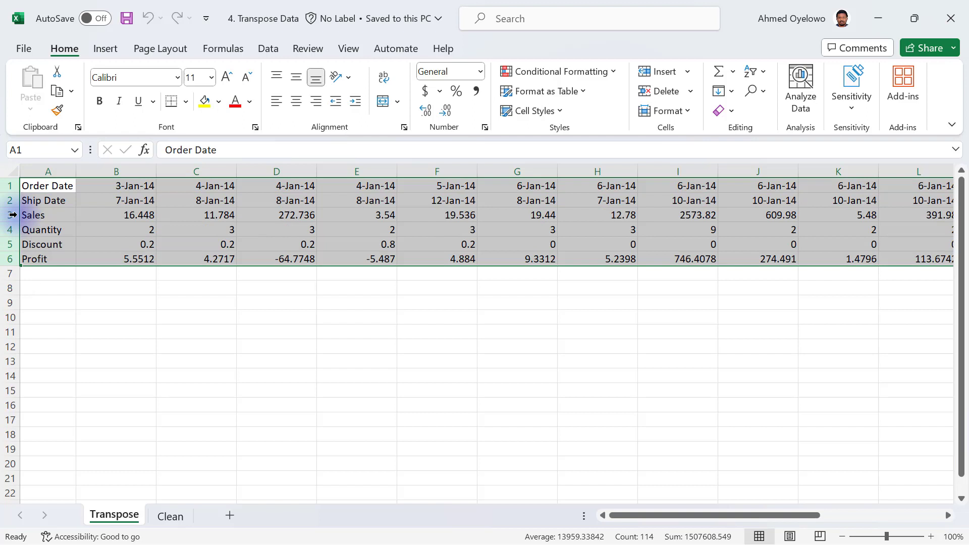
{"action": "left_click_drag", "start_coordinate": [11, 184], "coordinate": [10, 257]}
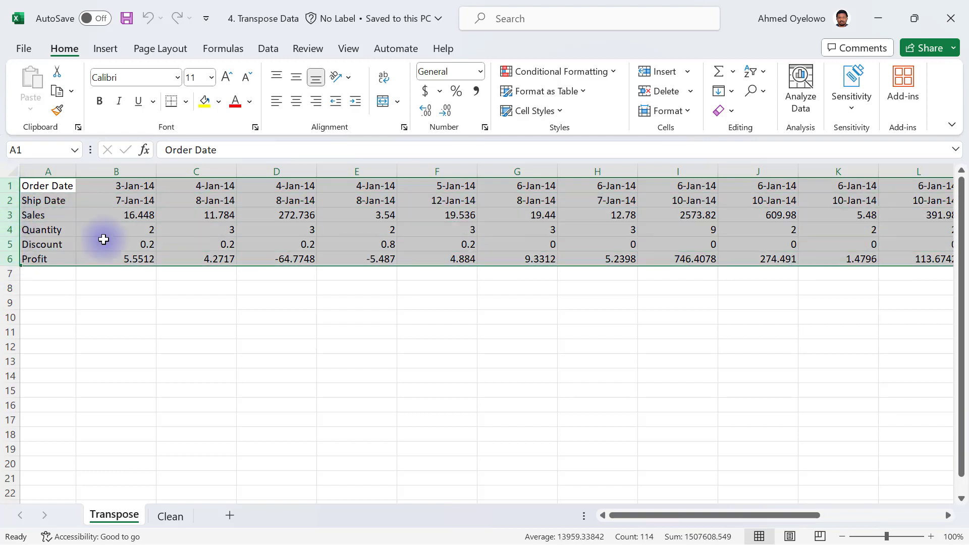
Select columns A–F on the Clean sheet, then the field names in A1:A7 on the Transpose sheet
{"action": "left_click", "coordinate": [171, 515]}
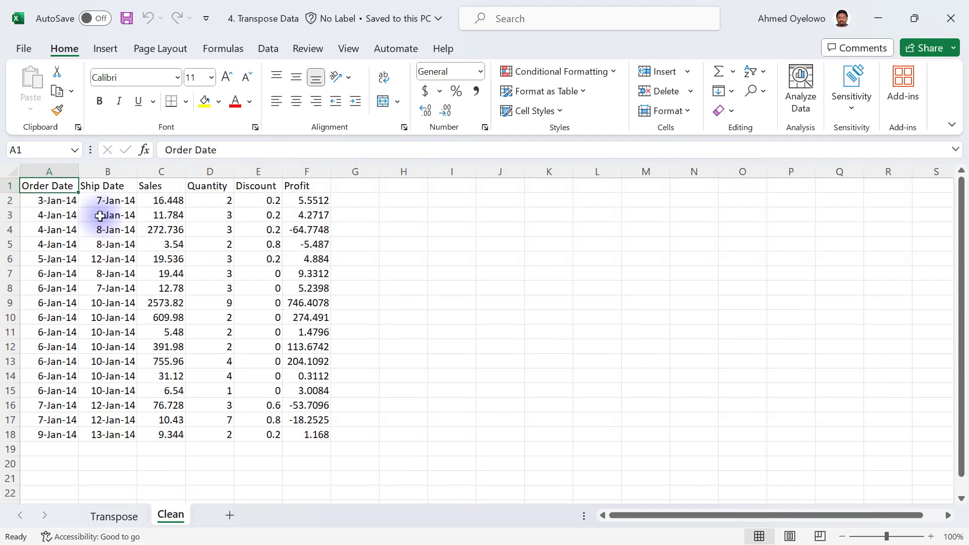
{"action": "left_click_drag", "start_coordinate": [39, 163], "coordinate": [292, 168]}
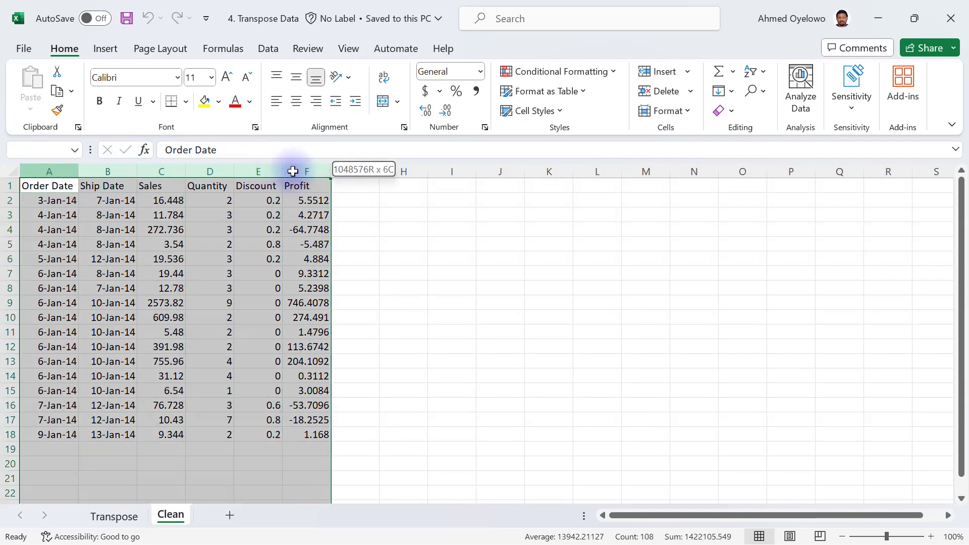
{"action": "left_click", "coordinate": [41, 165]}
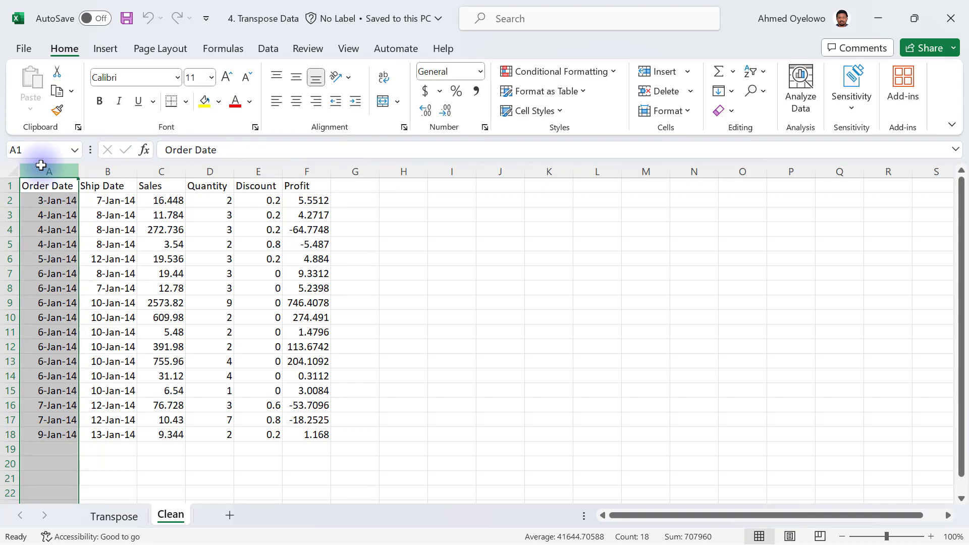
{"action": "key", "text": "ctrl+Page_Up"}
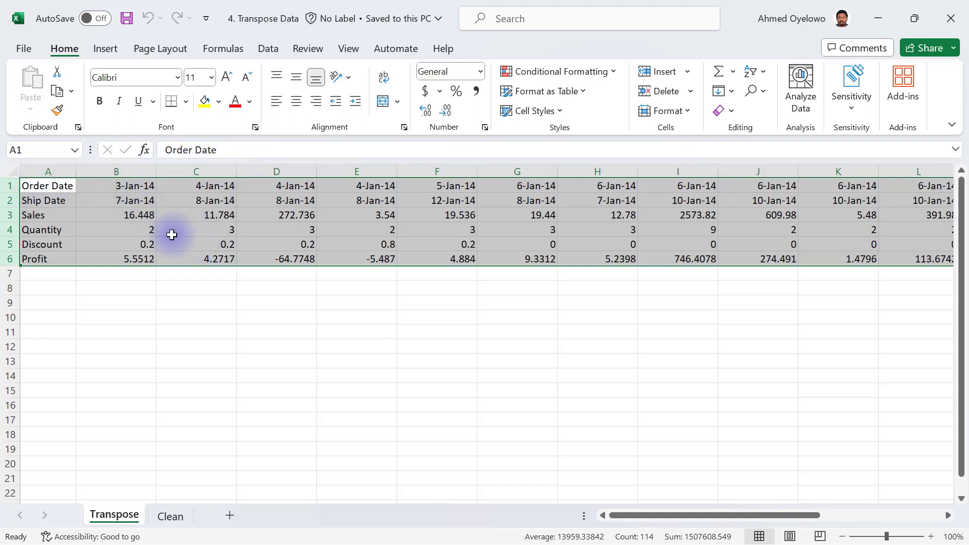
{"action": "left_click_drag", "start_coordinate": [44, 187], "coordinate": [47, 267]}
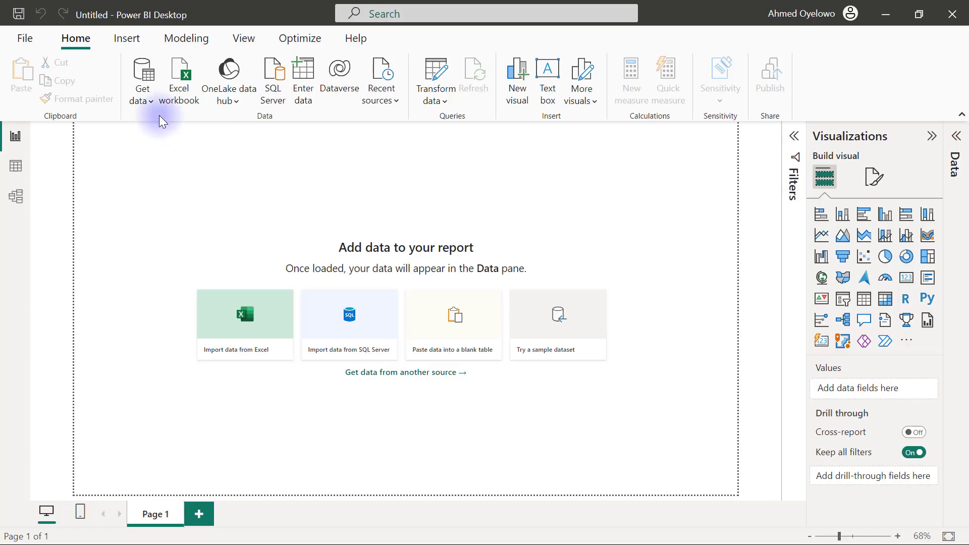
Import the Transpose sheet of 4. Transpose Data.xlsx as an Excel workbook and transform the data
{"action": "left_click", "coordinate": [147, 101]}
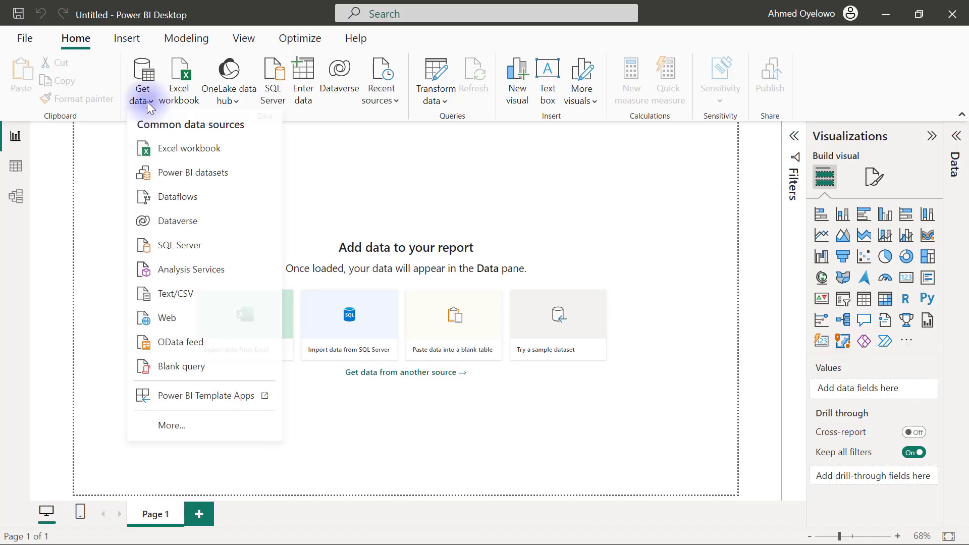
{"action": "left_click", "coordinate": [176, 157]}
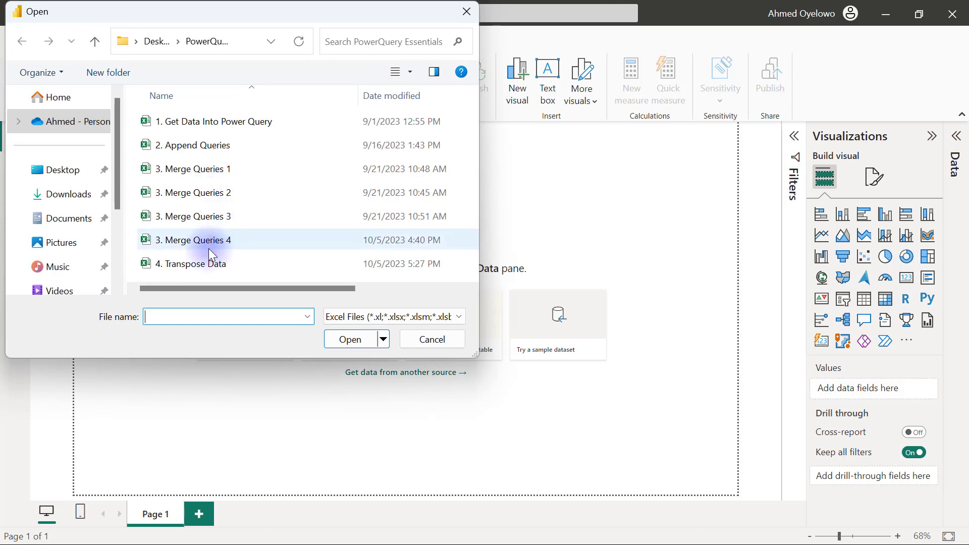
{"action": "left_click", "coordinate": [192, 264]}
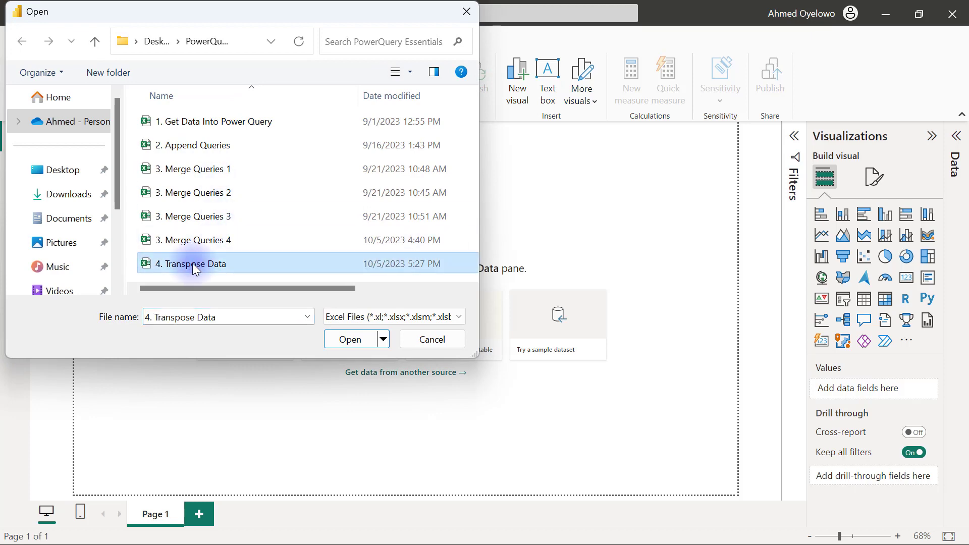
{"action": "left_click", "coordinate": [341, 338]}
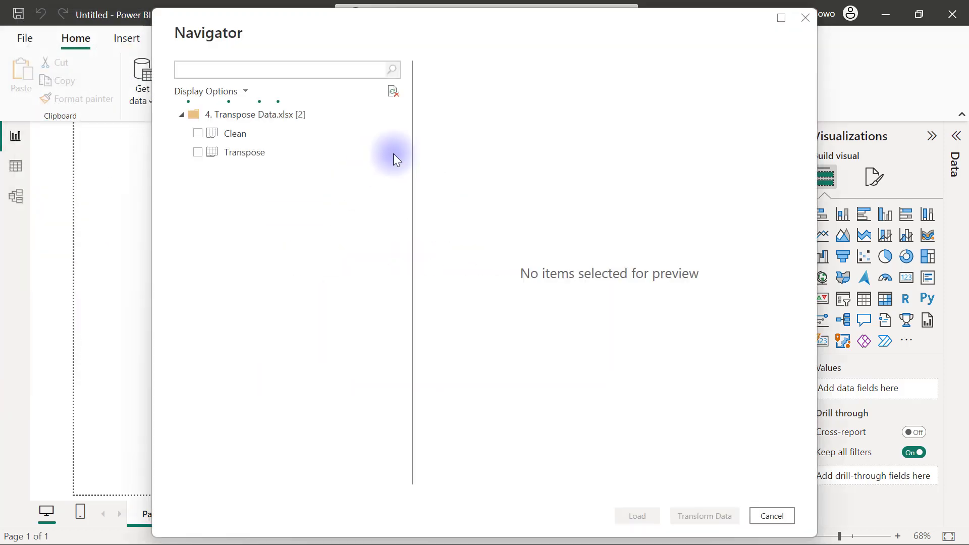
{"action": "left_click", "coordinate": [197, 152]}
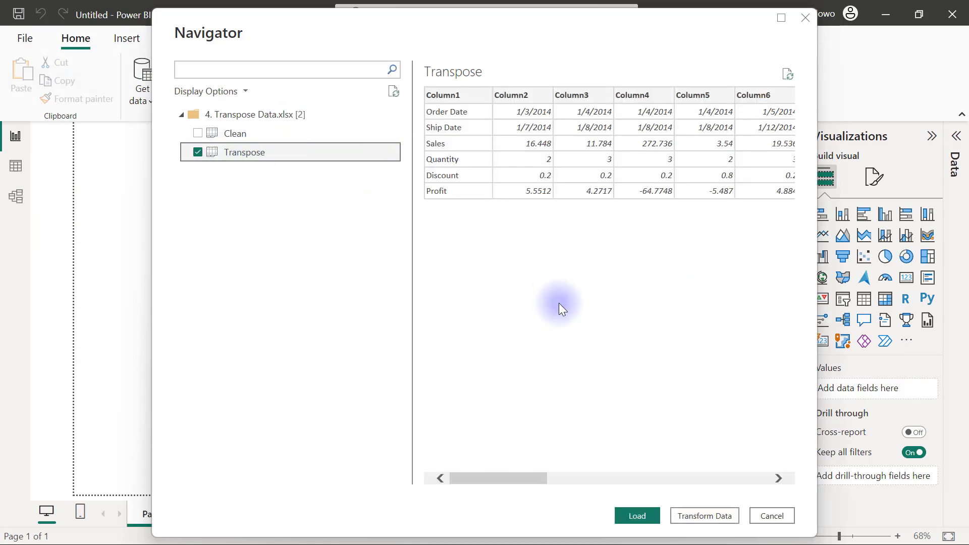
{"action": "left_click", "coordinate": [690, 511]}
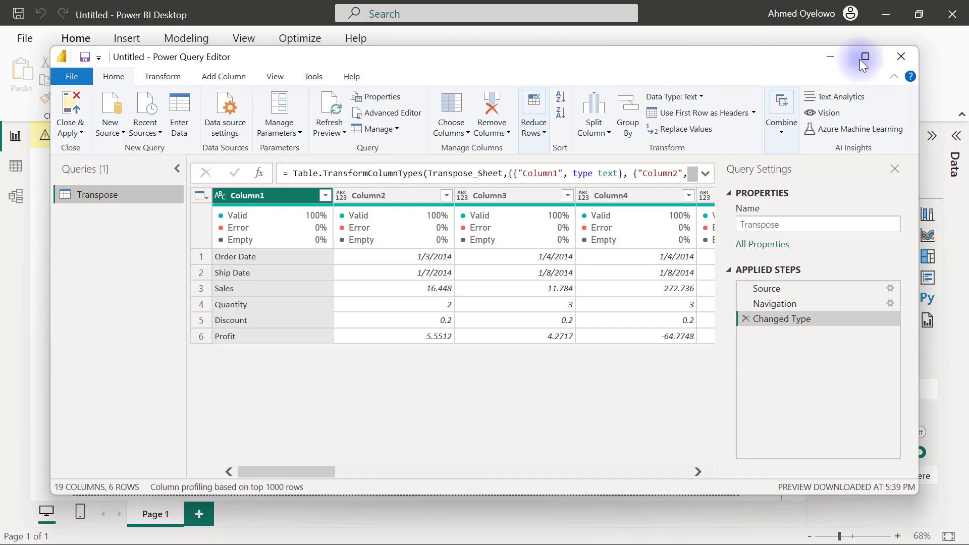
Maximize the Power Query Editor, show the Transform ribbon, and inspect the Column1 and Column2 values
{"action": "left_click", "coordinate": [863, 57]}
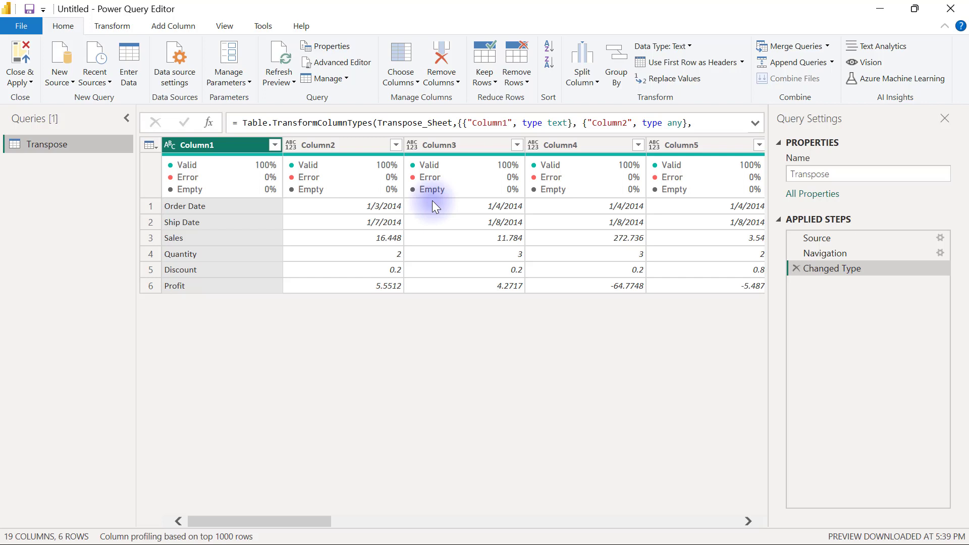
{"action": "left_click", "coordinate": [113, 28]}
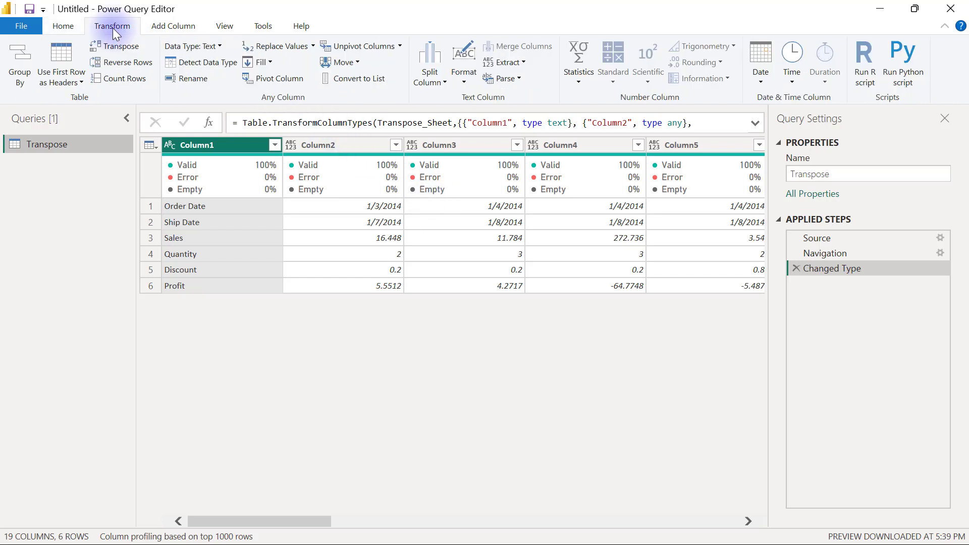
{"action": "left_click", "coordinate": [332, 144]}
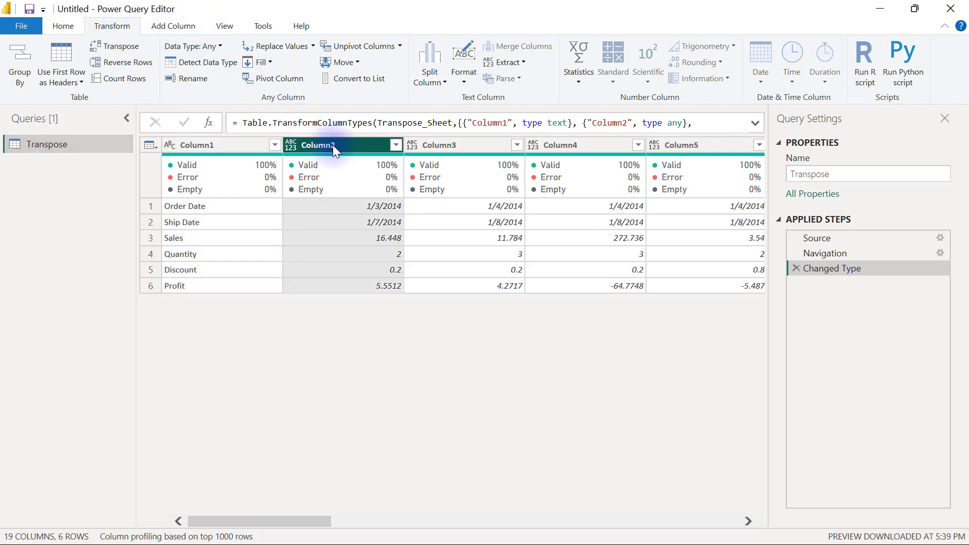
{"action": "left_click", "coordinate": [149, 219]}
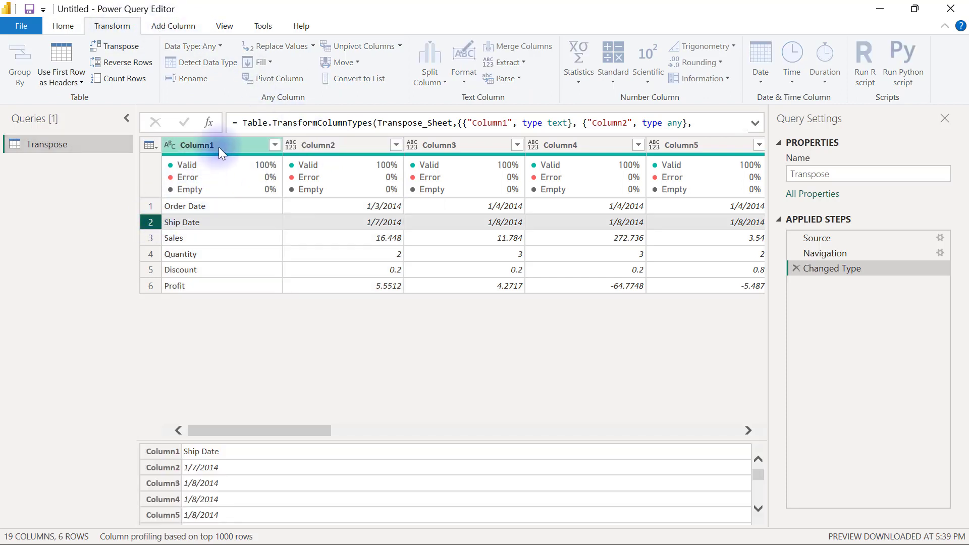
{"action": "left_click", "coordinate": [219, 146]}
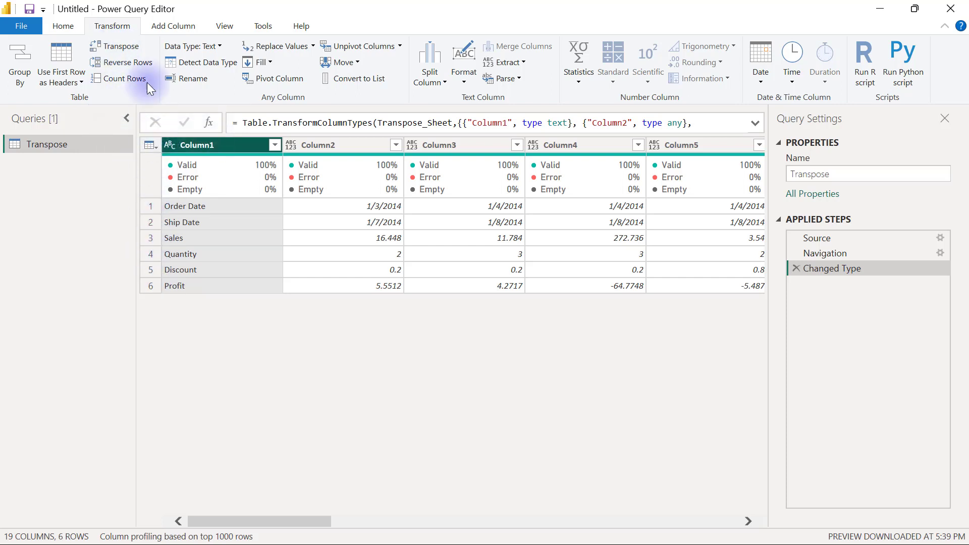
Transpose the query and use its first row as headers, yielding Order Date through Profit columns
{"action": "left_click", "coordinate": [128, 43]}
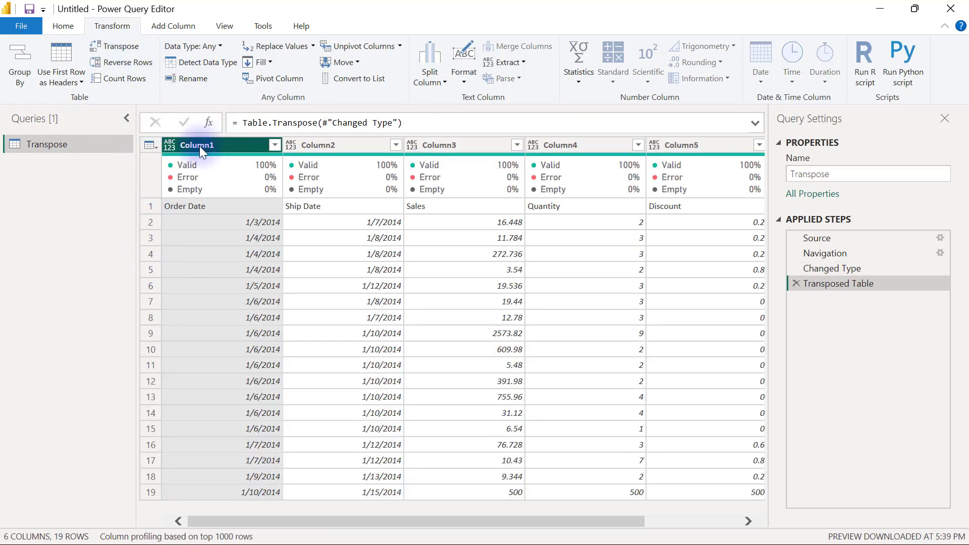
{"action": "left_click_drag", "start_coordinate": [580, 522], "coordinate": [556, 524]}
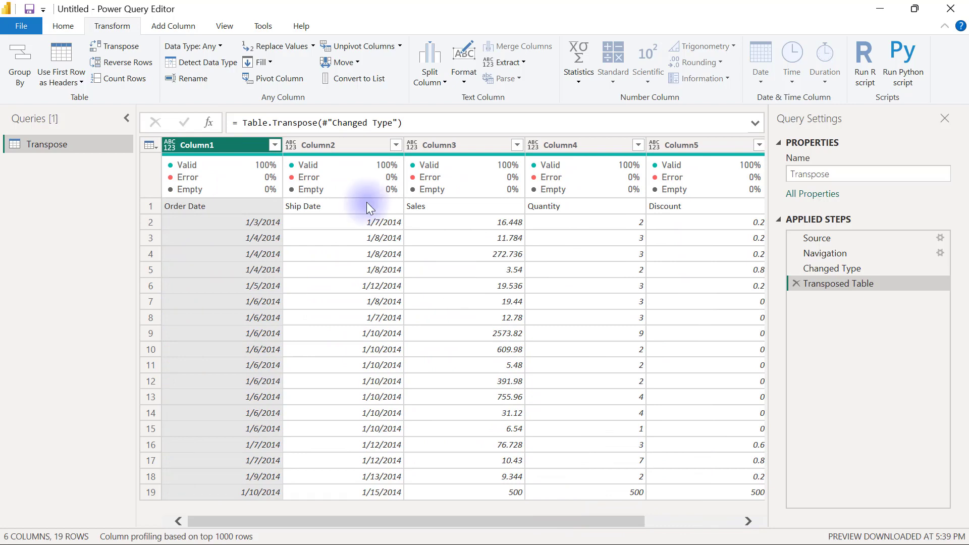
{"action": "left_click", "coordinate": [68, 56]}
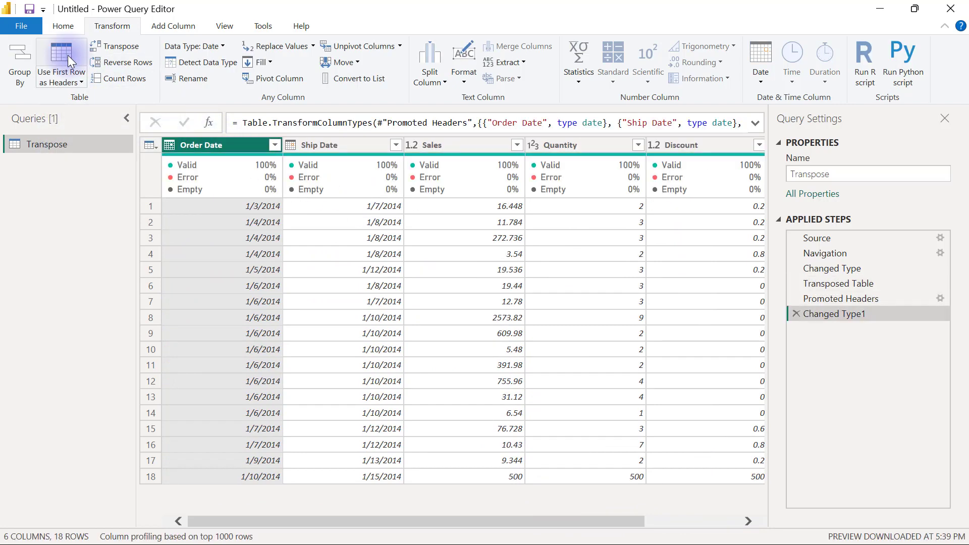